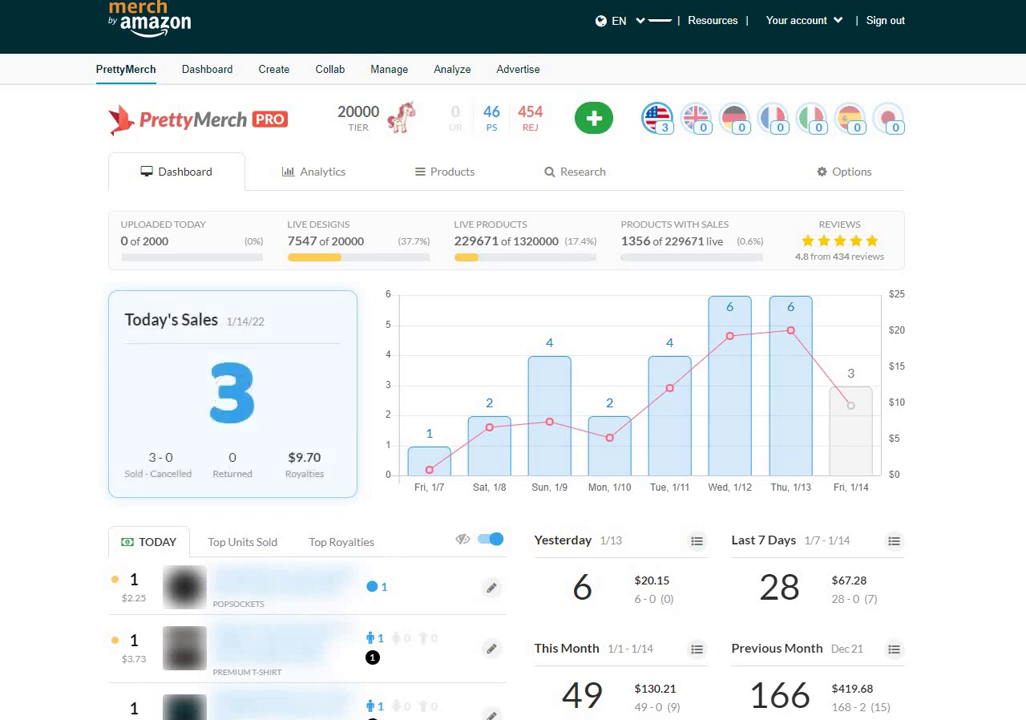
Open the This Month breakdown for 1/1–1/14: 49 sales, 9 returns, $130.21 royalties.
scroll(513, 400, "down", 1)
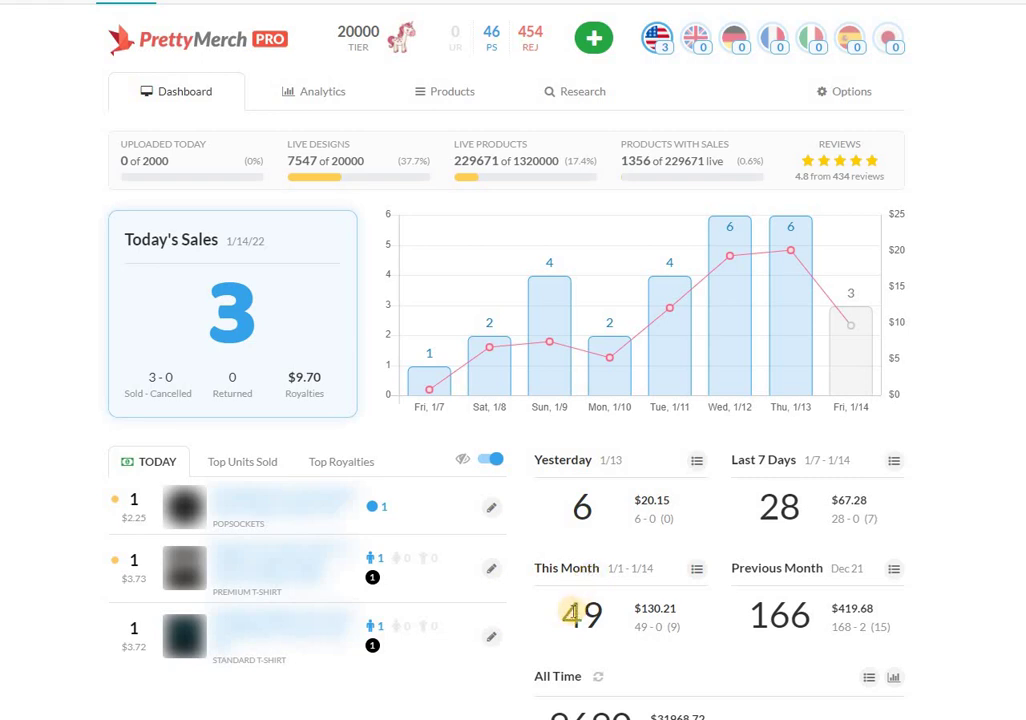
left_click(699, 572)
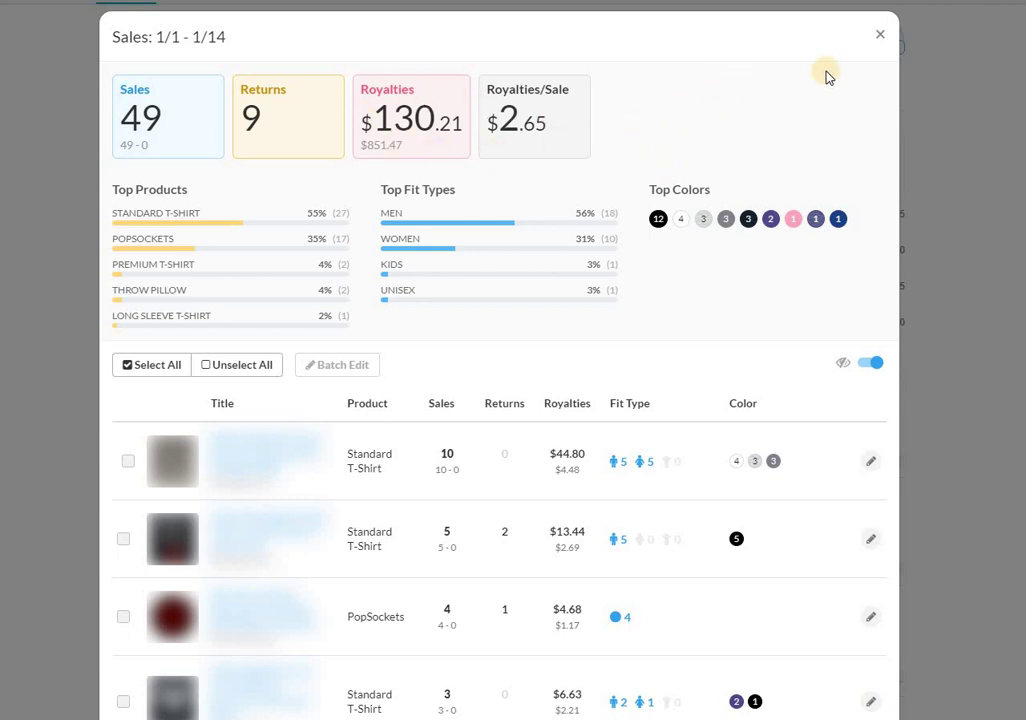
Close the January 1–14 sales breakdown.
left_click(880, 36)
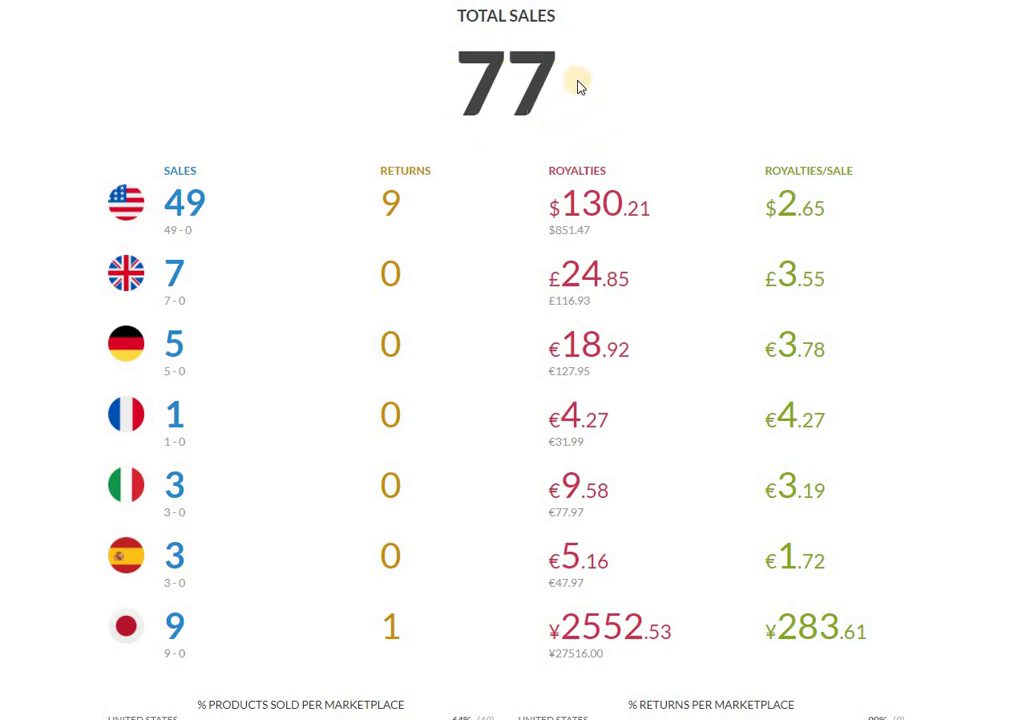
Pick a custom date range of December 1 to December 14, 2021.
scroll(703, 112, "up", 4)
scroll(788, 206, "up", 5)
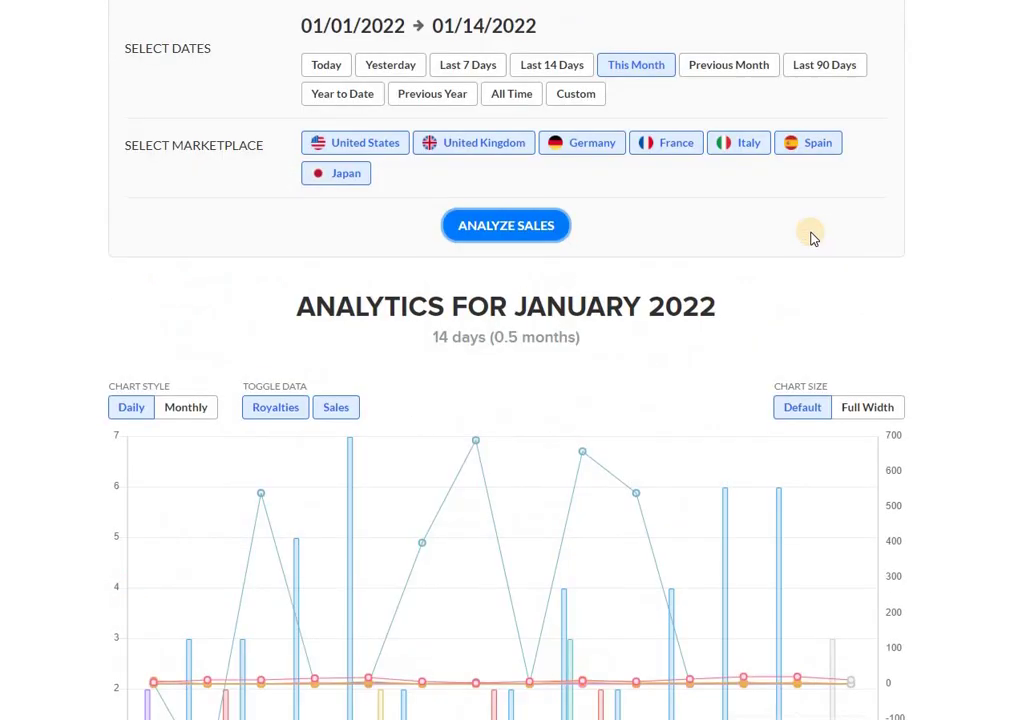
left_click(580, 96)
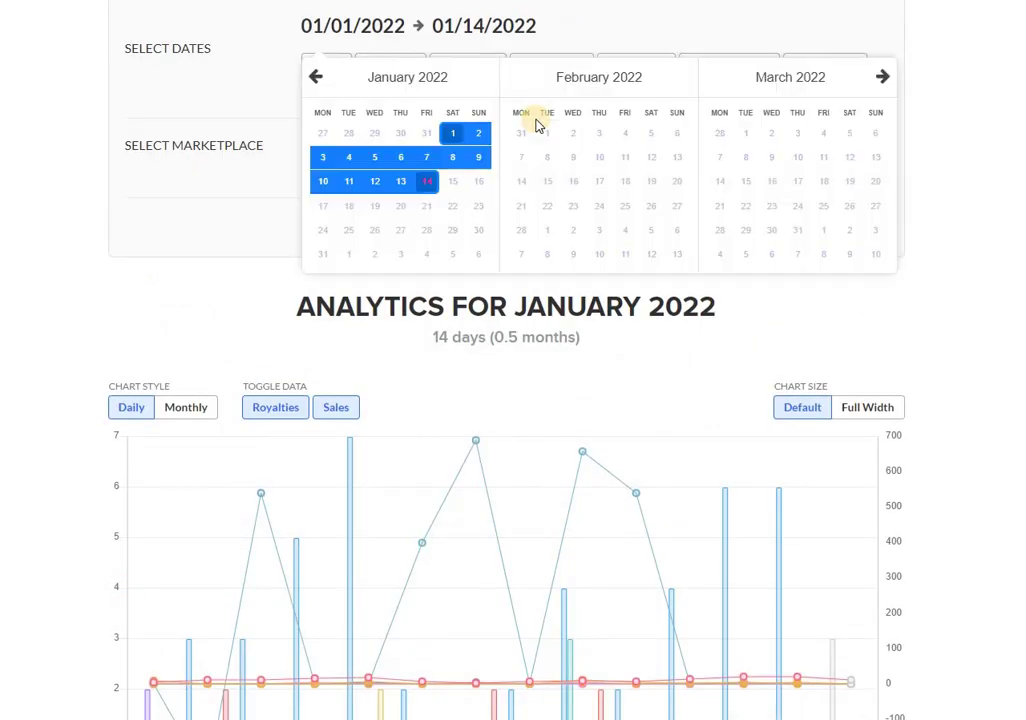
left_click(317, 80)
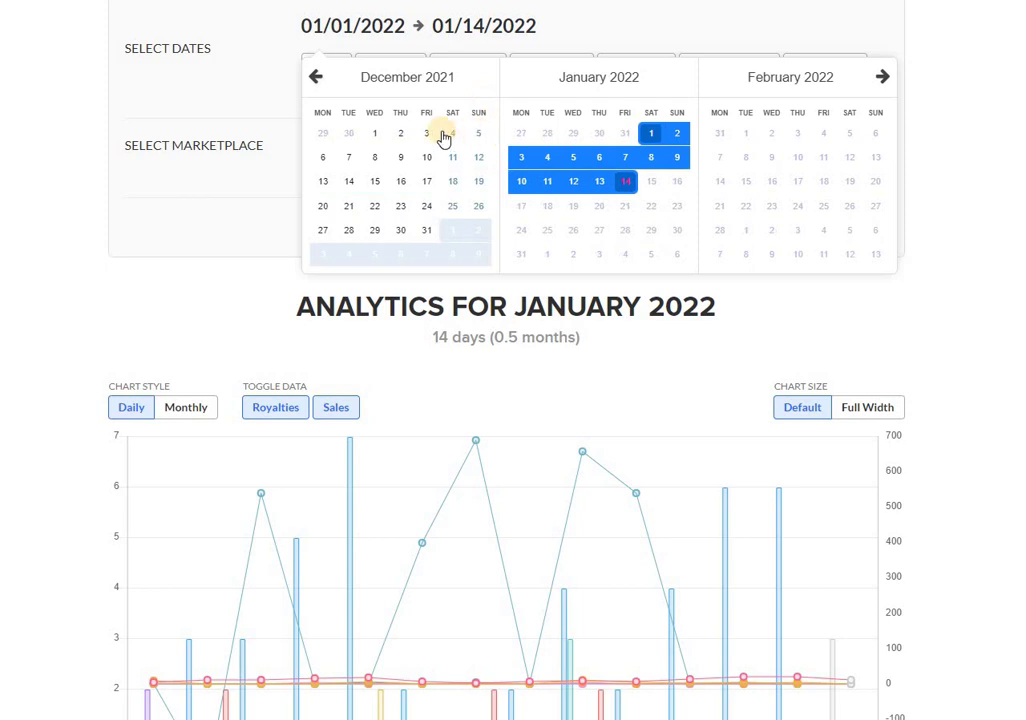
left_click(378, 135)
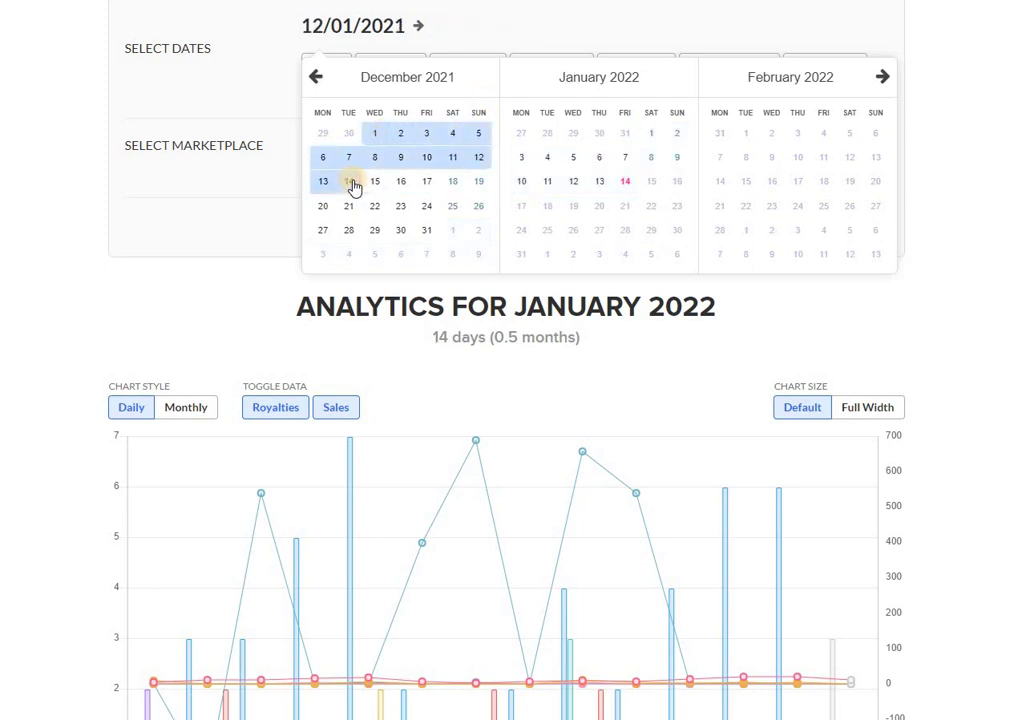
left_click(351, 183)
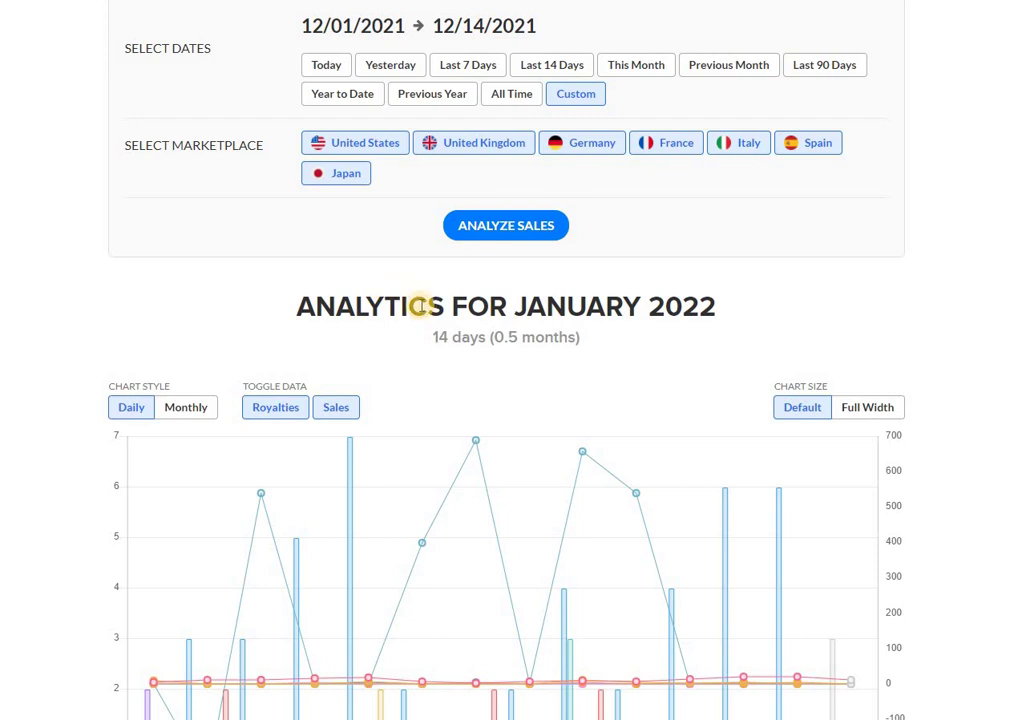
Analyze December 1–14, 2021 sales: 144 total, 80 US with $208.11 royalties.
left_click(557, 222)
scroll(948, 290, "down", 2)
scroll(949, 286, "down", 4)
scroll(949, 286, "down", 4)
scroll(949, 286, "down", 1)
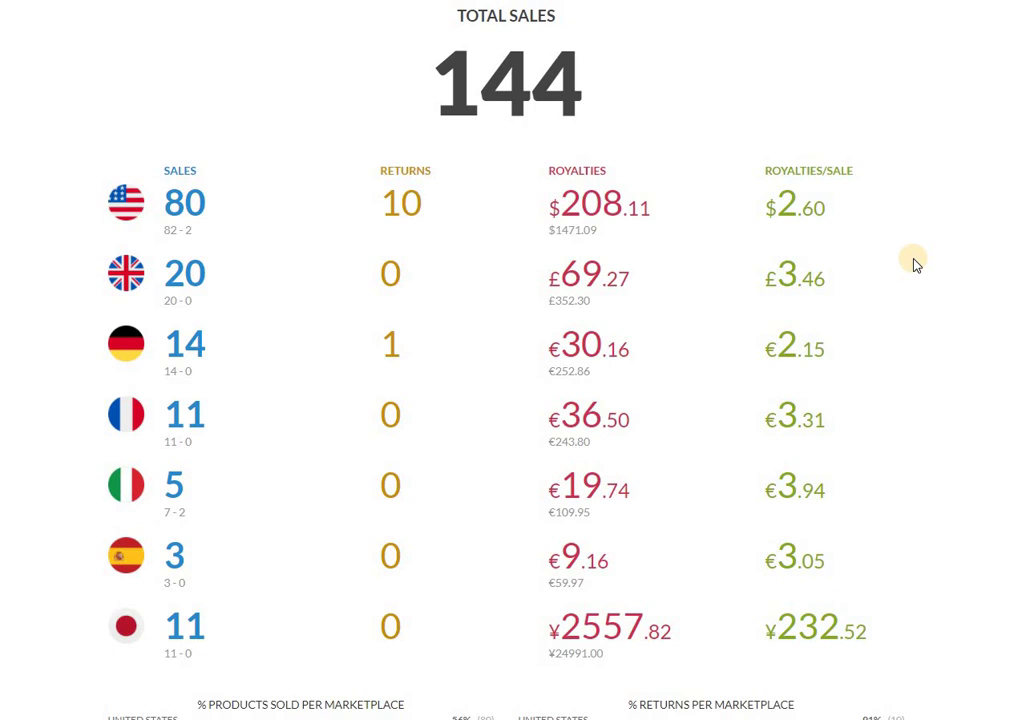
scroll(916, 265, "up", 2)
scroll(916, 265, "up", 3)
scroll(916, 262, "up", 1)
scroll(916, 262, "up", 2)
scroll(925, 249, "up", 3)
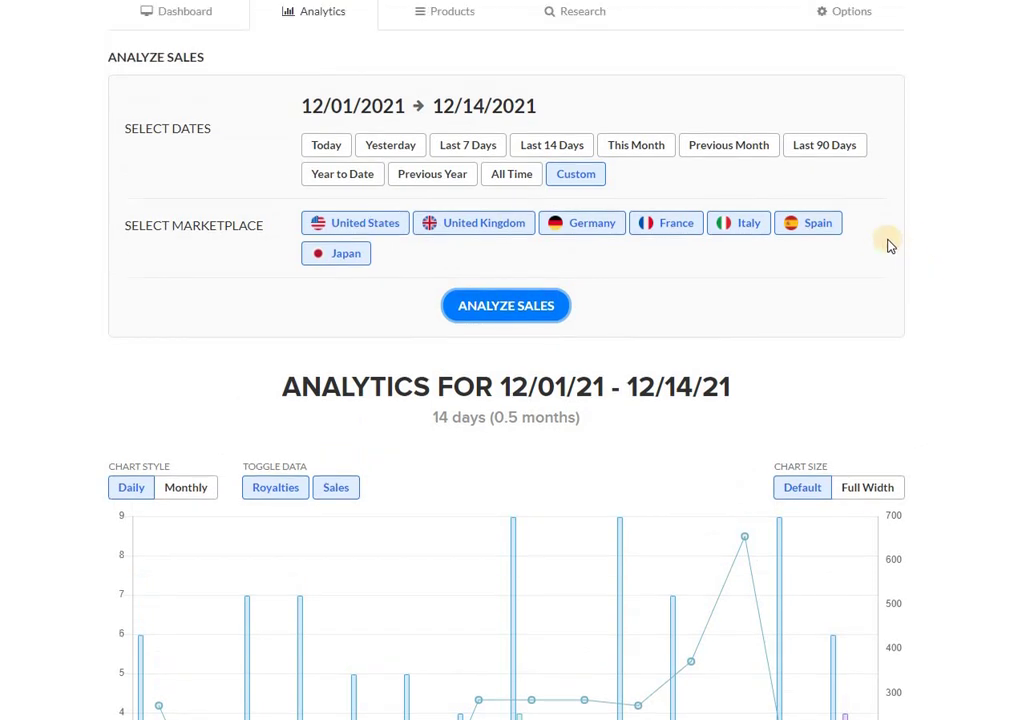
Reanalyze This Month (1/1–1/14): 77 total sales, 49 US with $130.21 royalties.
left_click(630, 147)
left_click(527, 312)
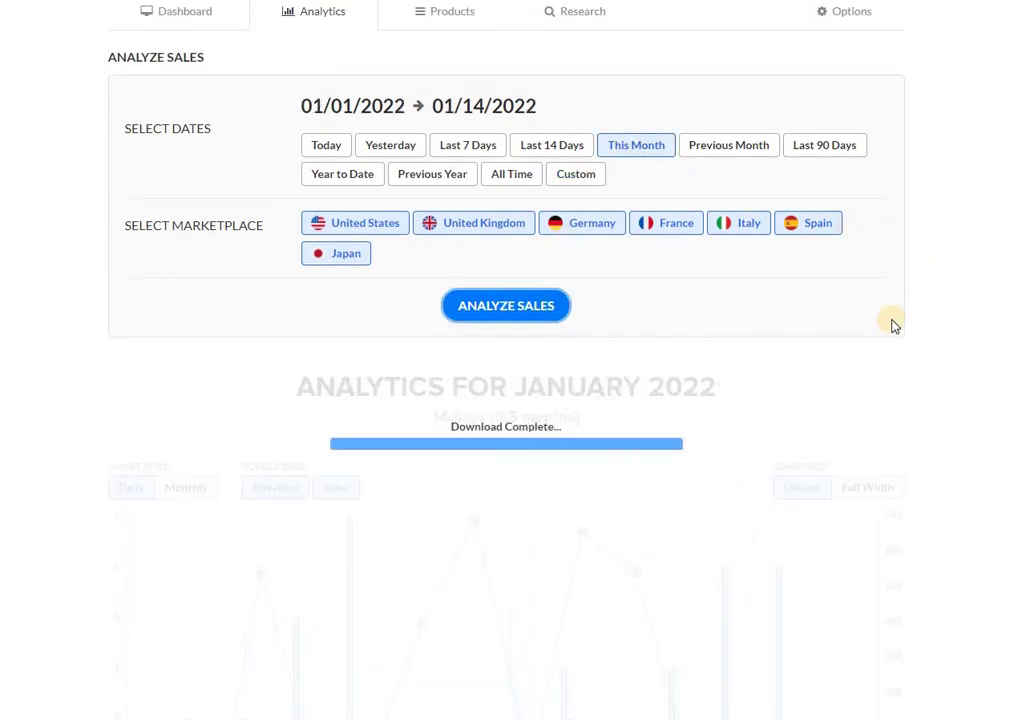
scroll(941, 238, "down", 3)
scroll(955, 238, "down", 1)
scroll(969, 266, "down", 1)
scroll(961, 240, "down", 4)
scroll(963, 239, "down", 2)
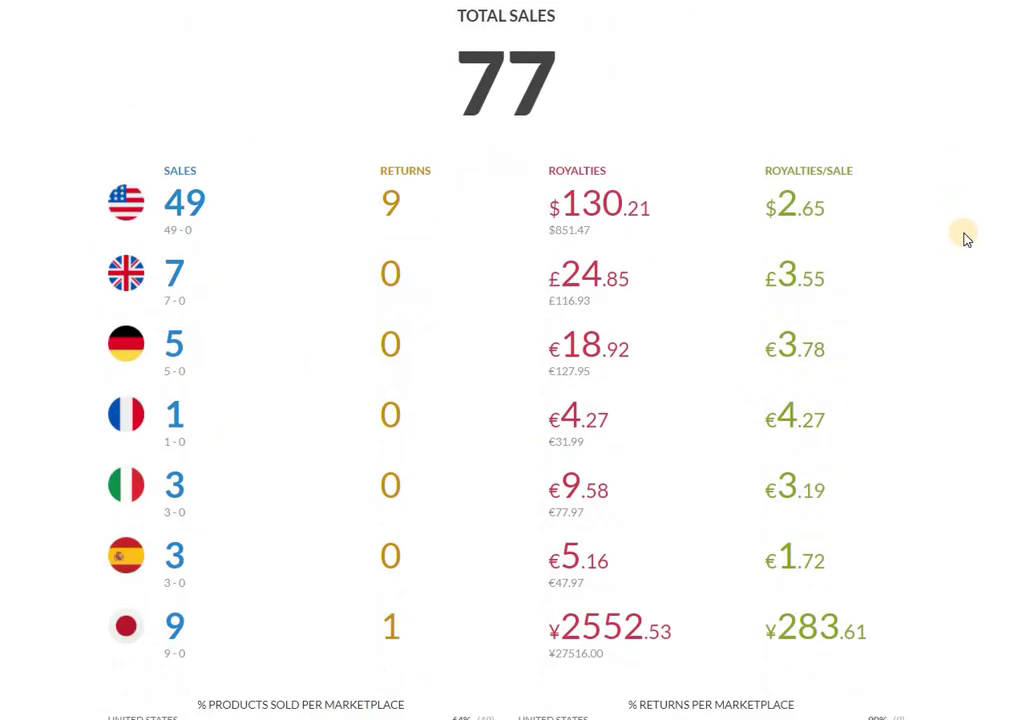